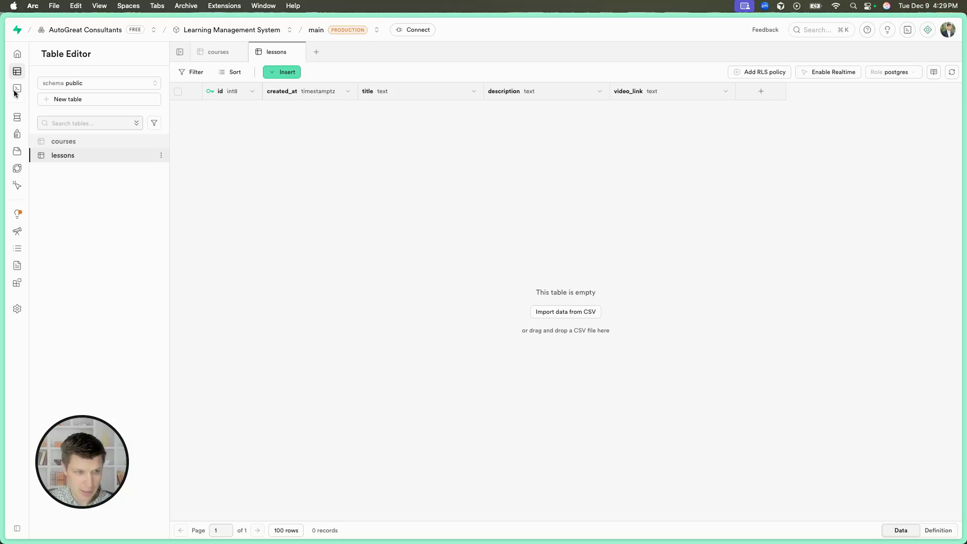
- Open the database schema visualizer and arrange the courses and lessons tables side by side without overlap
mouse_move(32, 92)
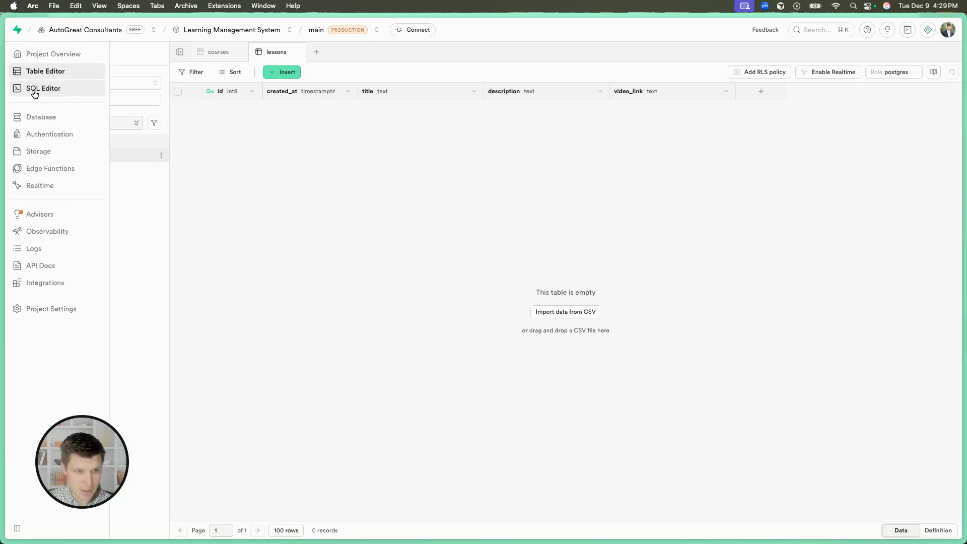
left_click(57, 123)
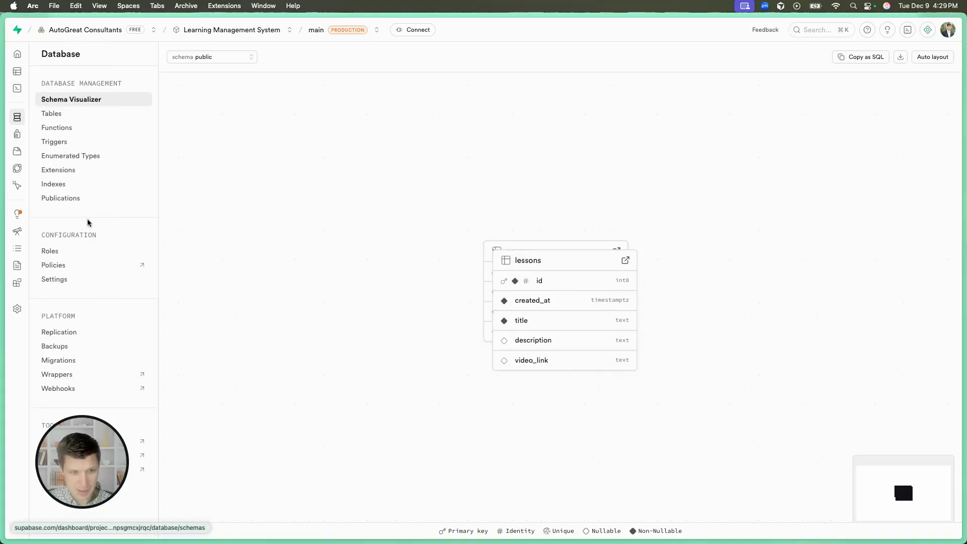
left_click_drag(532, 260, 733, 216)
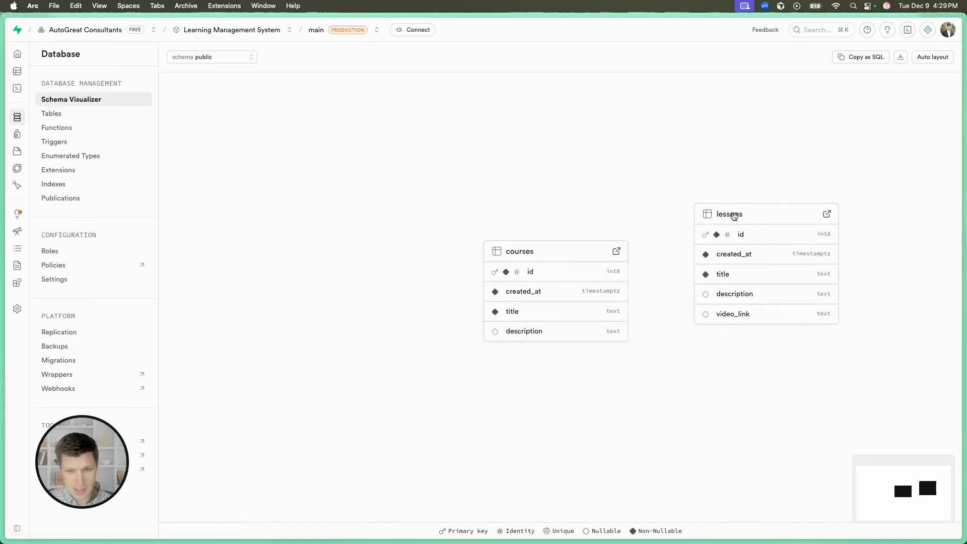
left_click_drag(572, 250, 425, 189)
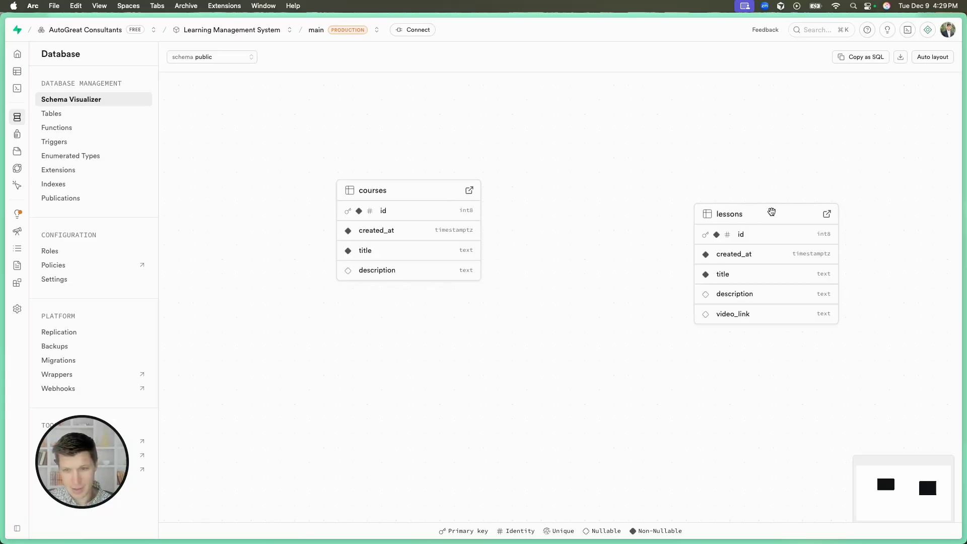
left_click_drag(771, 212, 686, 190)
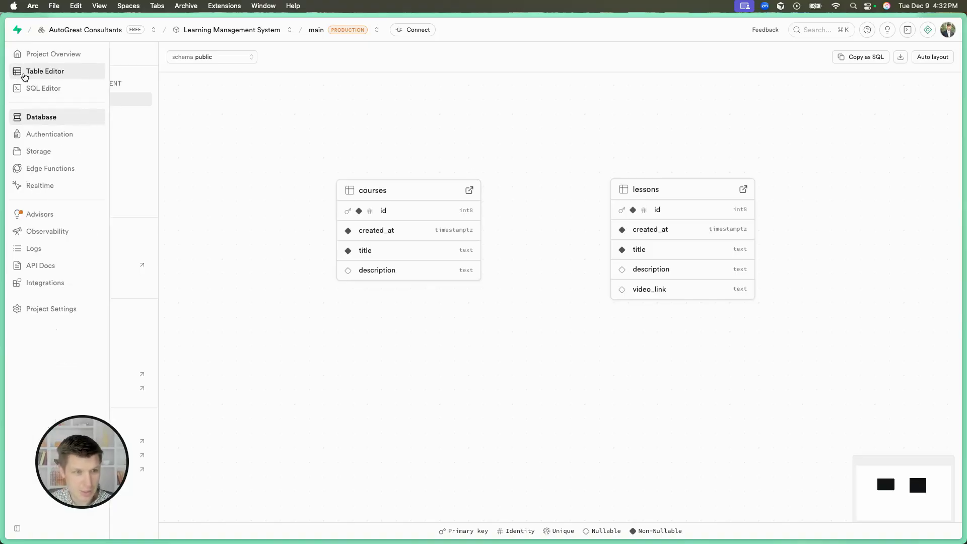
- Start a new column in the lessons table and name it course_id
left_click(21, 73)
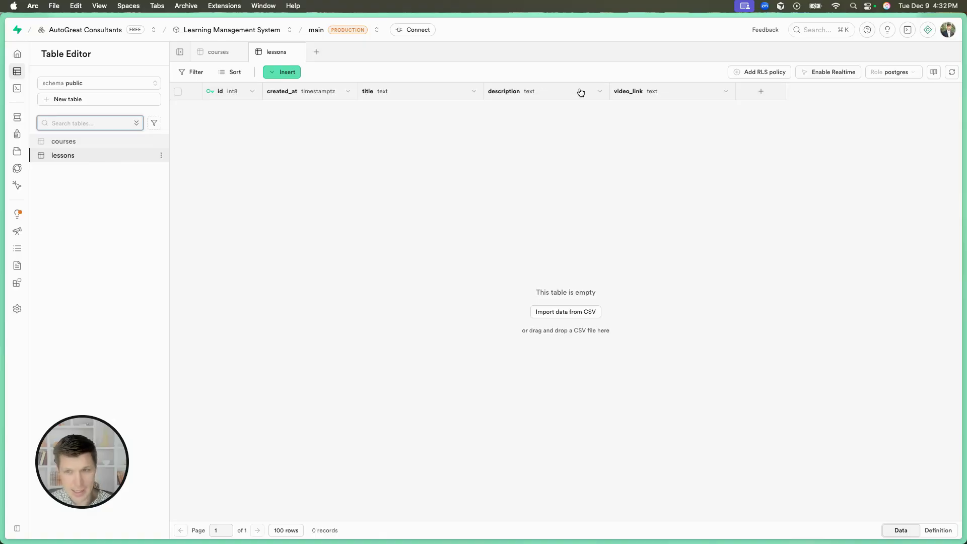
left_click(283, 75)
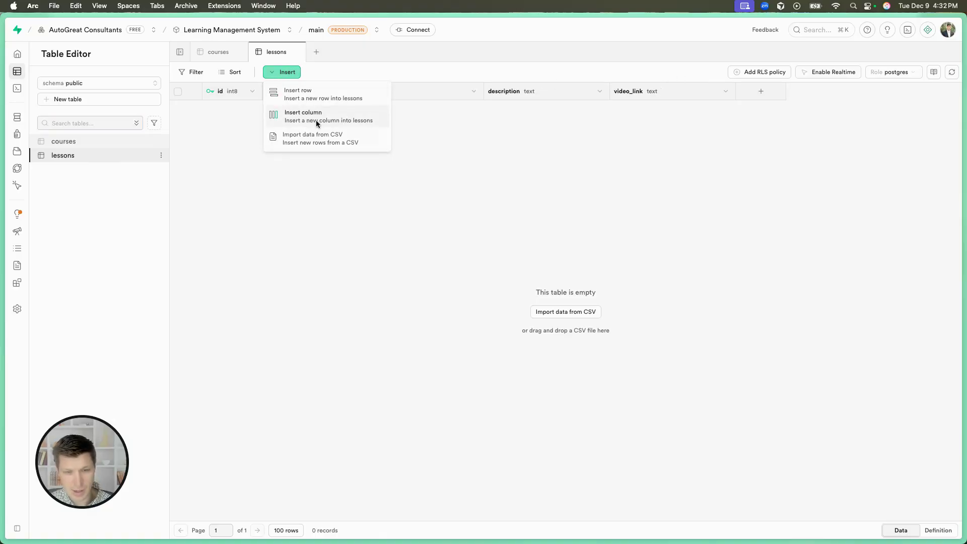
left_click(313, 116)
type("c")
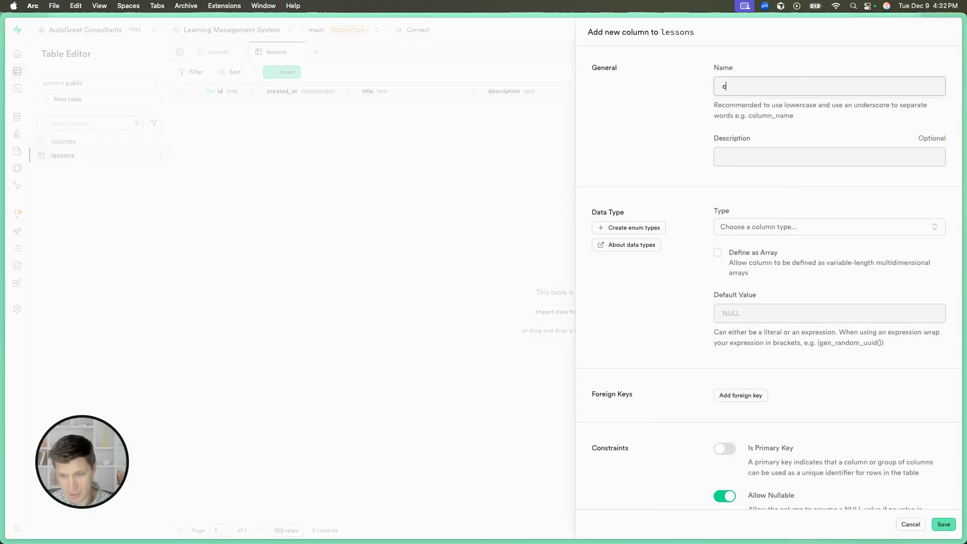
type("ourse_id")
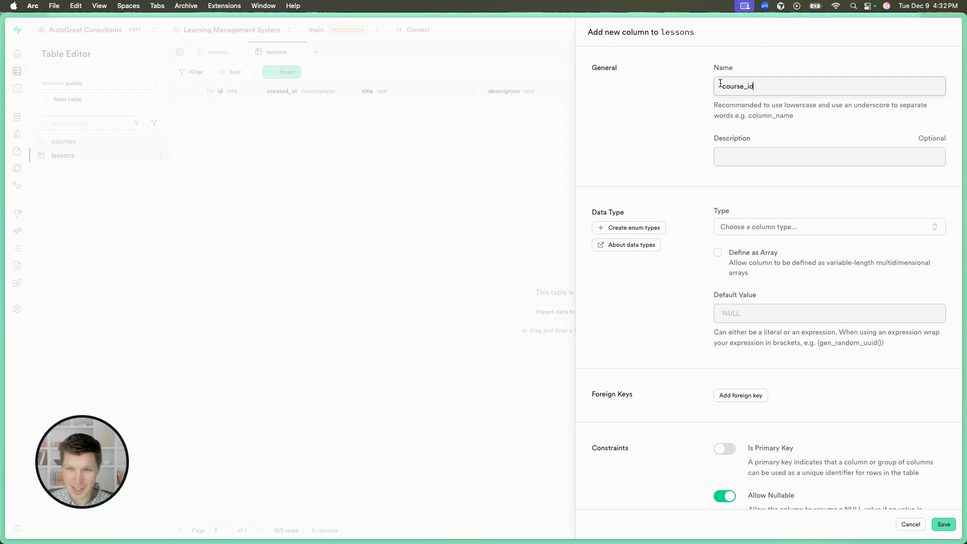
left_click_drag(721, 86, 754, 87)
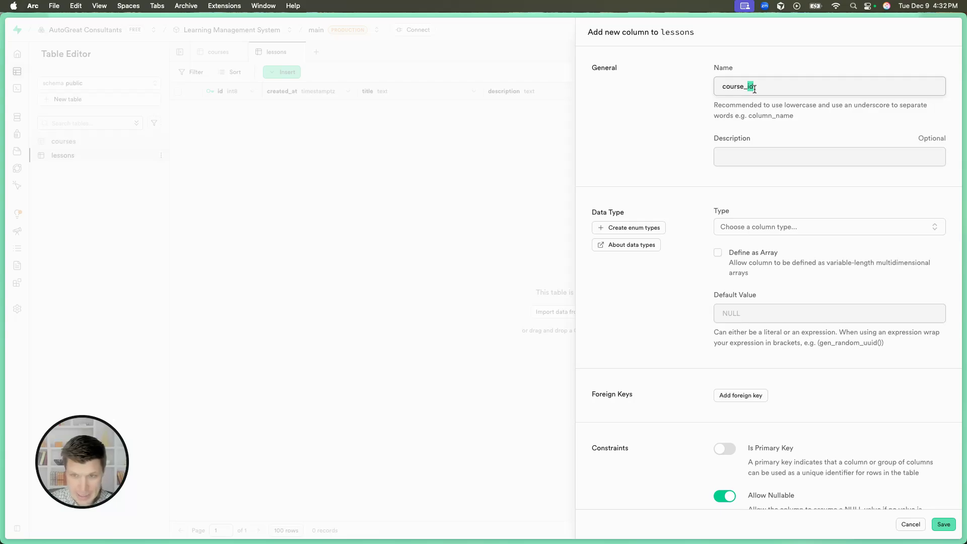
- Set the data type of the new course_id column to int8
scroll(754, 88, "down", 1)
scroll(754, 89, "down", 1)
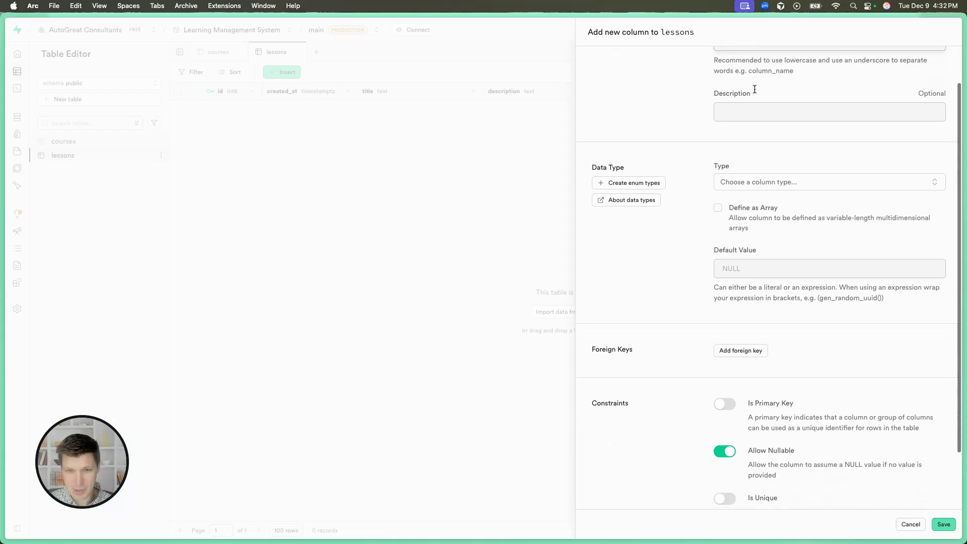
scroll(754, 89, "up", 3)
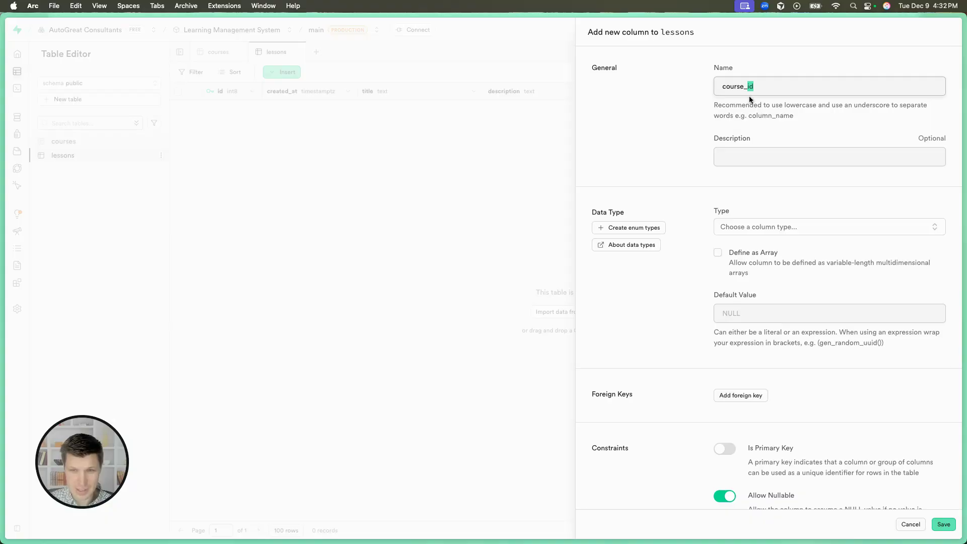
scroll(742, 108, "down", 4)
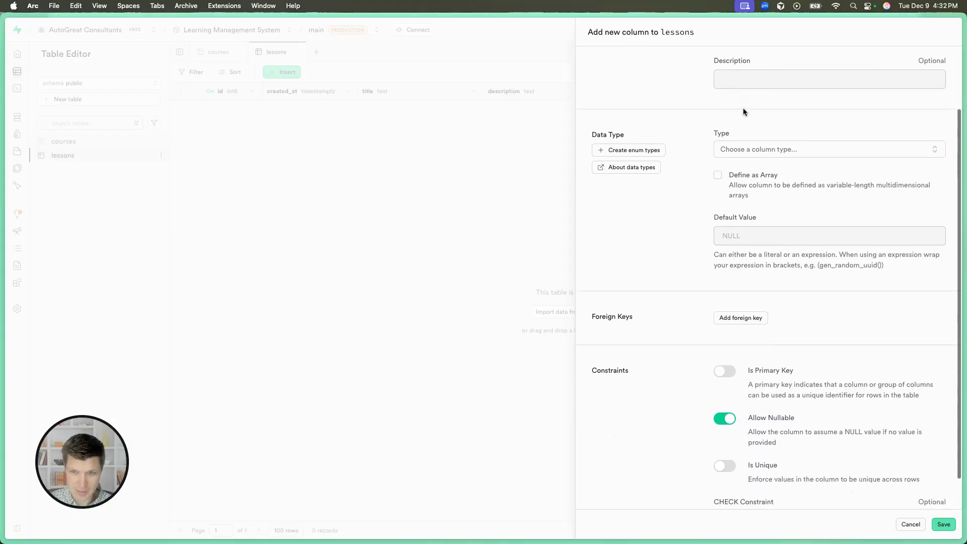
left_click(744, 111)
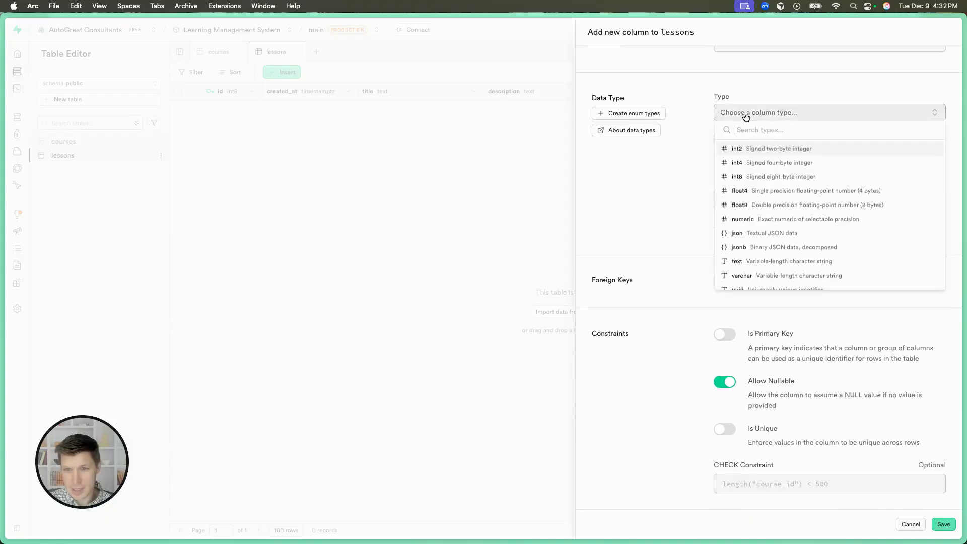
left_click(743, 183)
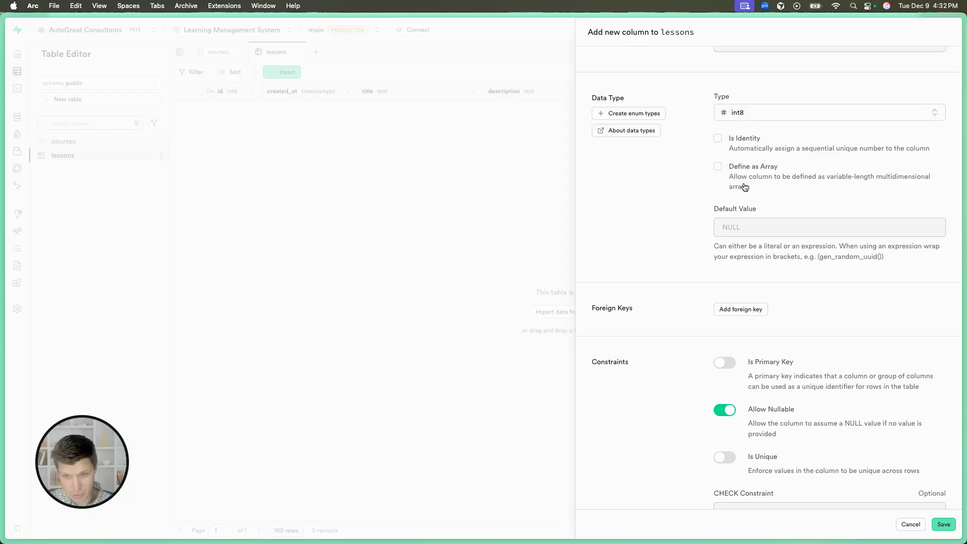
scroll(744, 187, "up", 5)
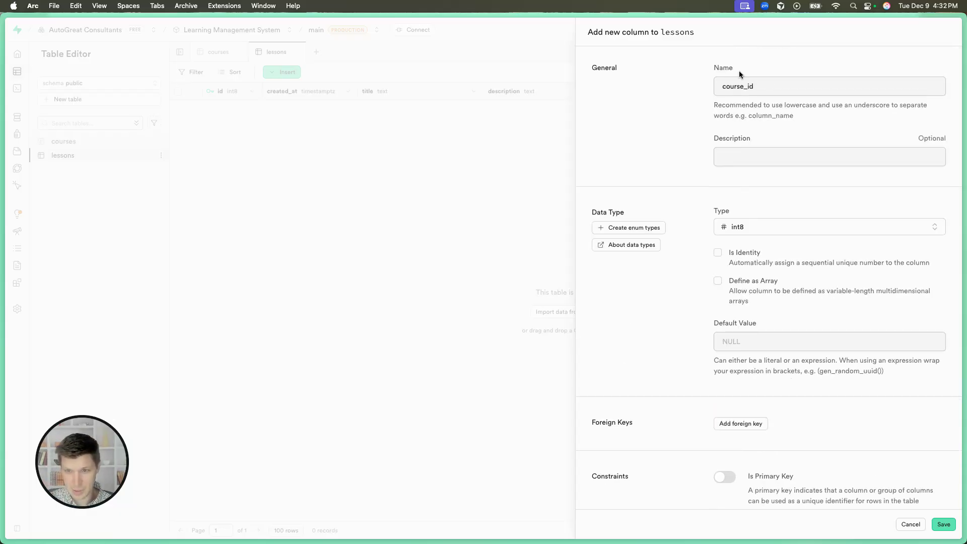
scroll(757, 86, "down", 6)
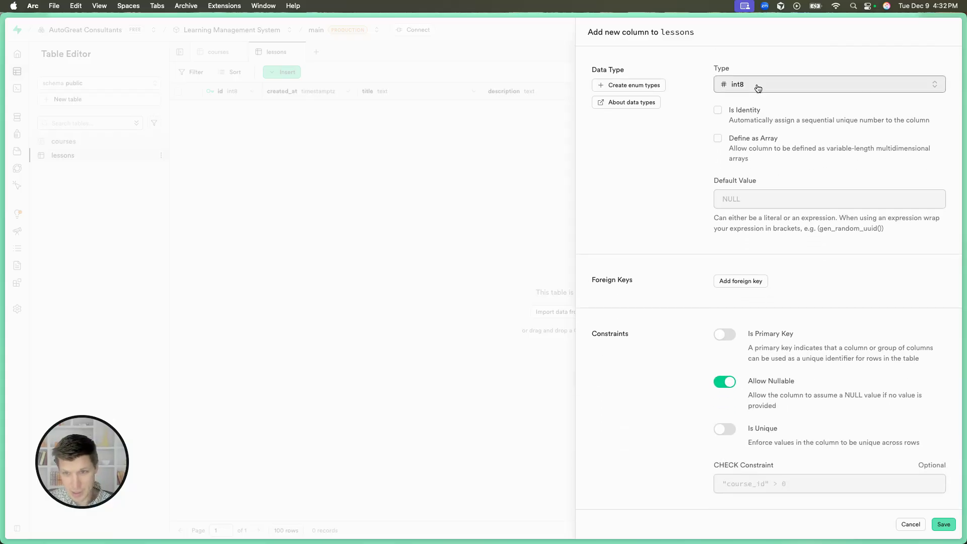
left_click(755, 90)
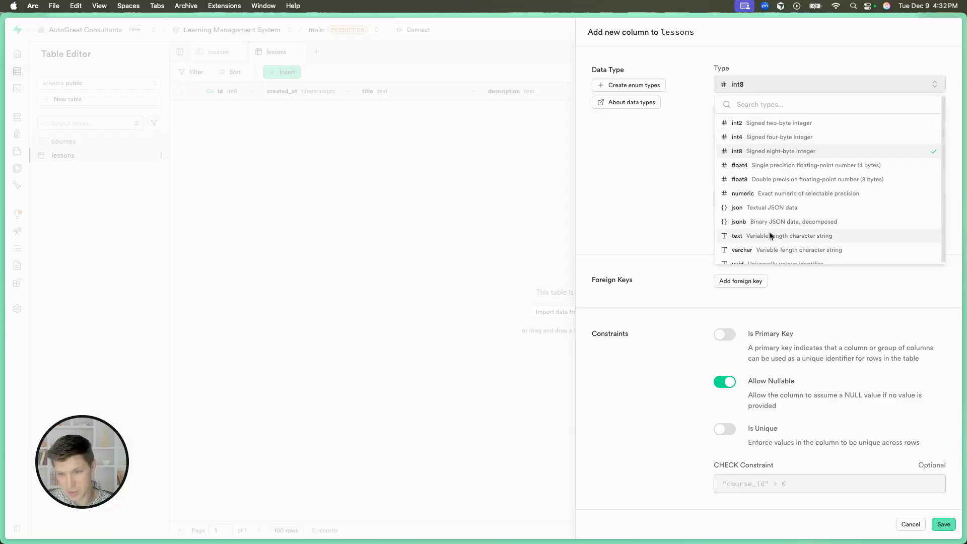
left_click(693, 212)
scroll(745, 187, "up", 1)
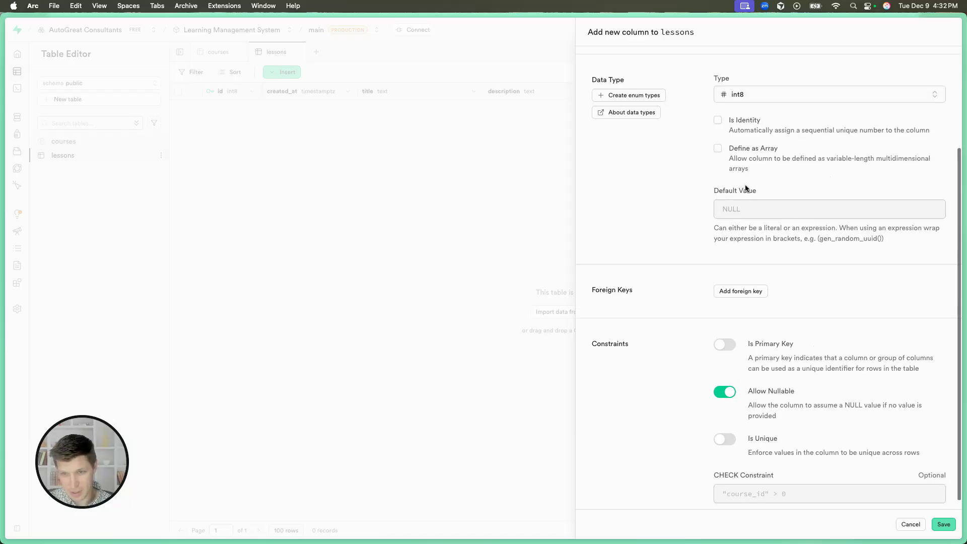
scroll(745, 180, "up", 5)
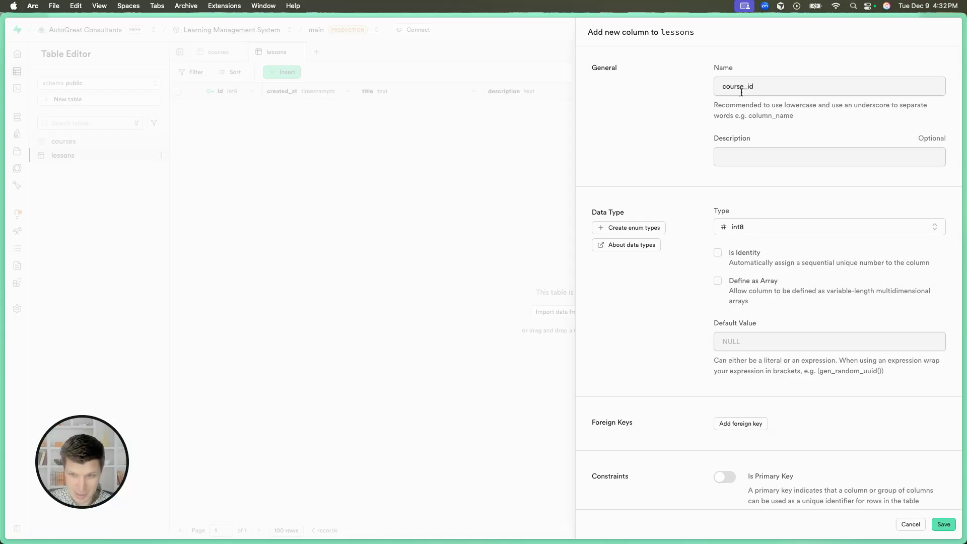
- Add a foreign key linking course_id to the id column of the courses table in the public schema
scroll(741, 92, "down", 3)
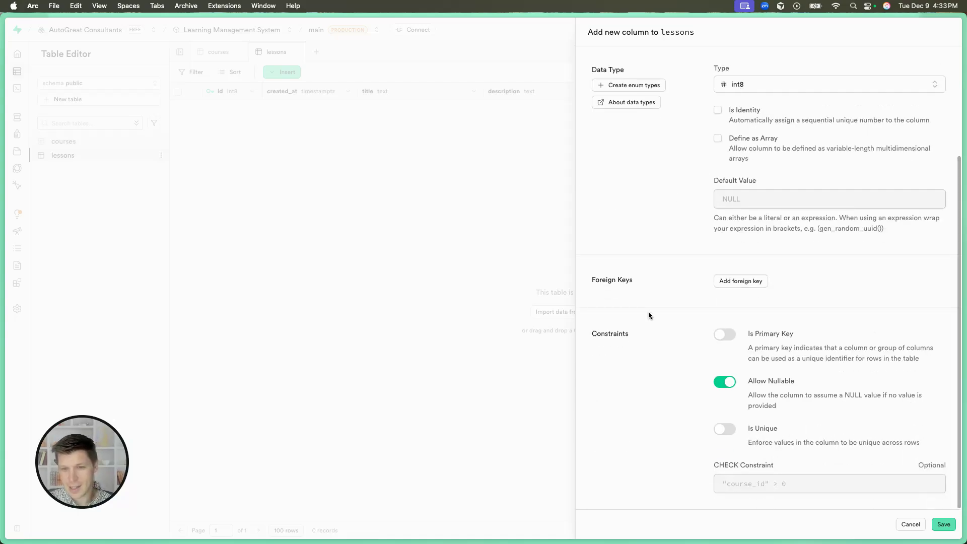
left_click(739, 281)
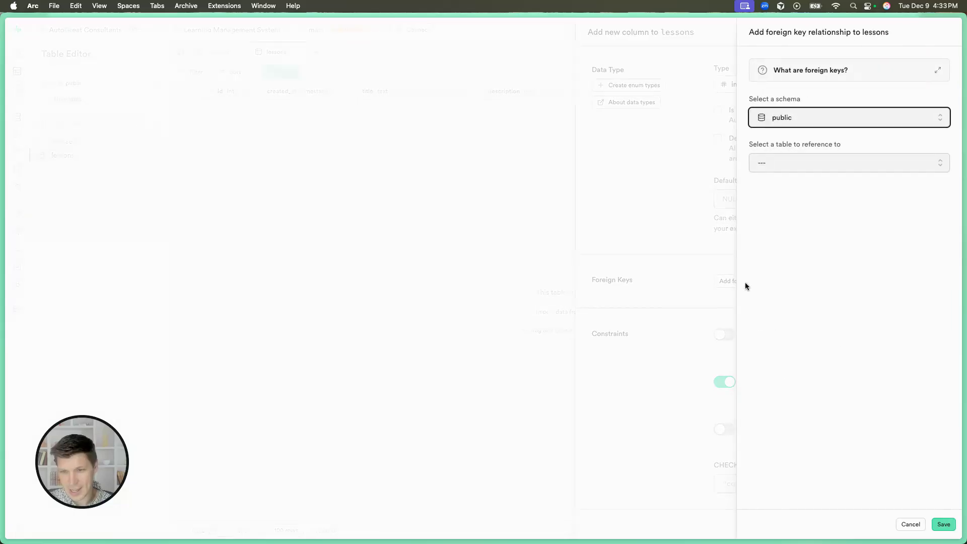
left_click(766, 166)
left_click(796, 206)
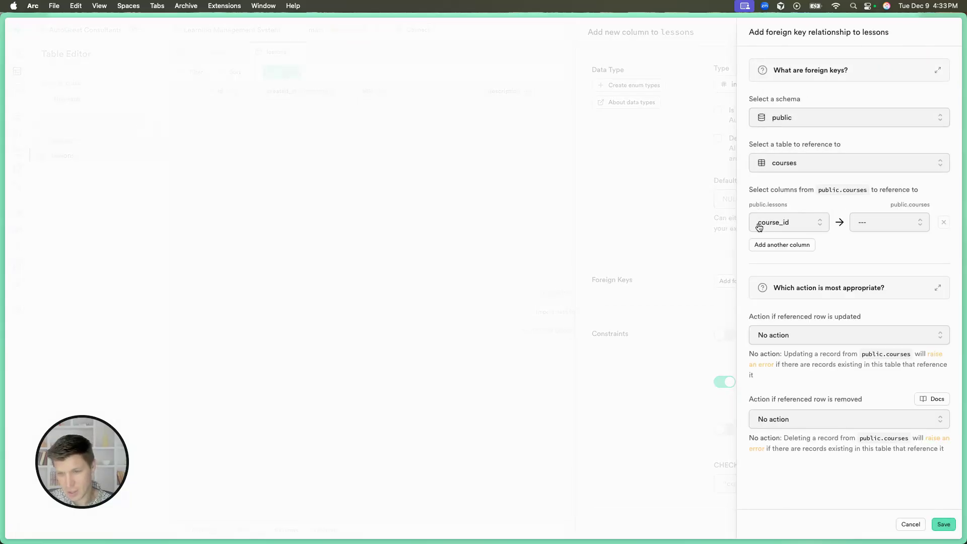
left_click(875, 225)
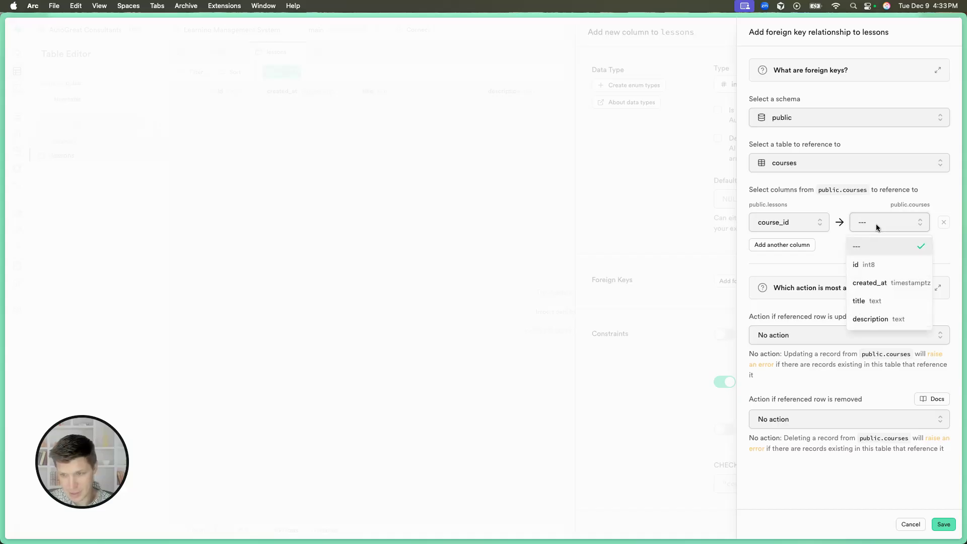
left_click(874, 265)
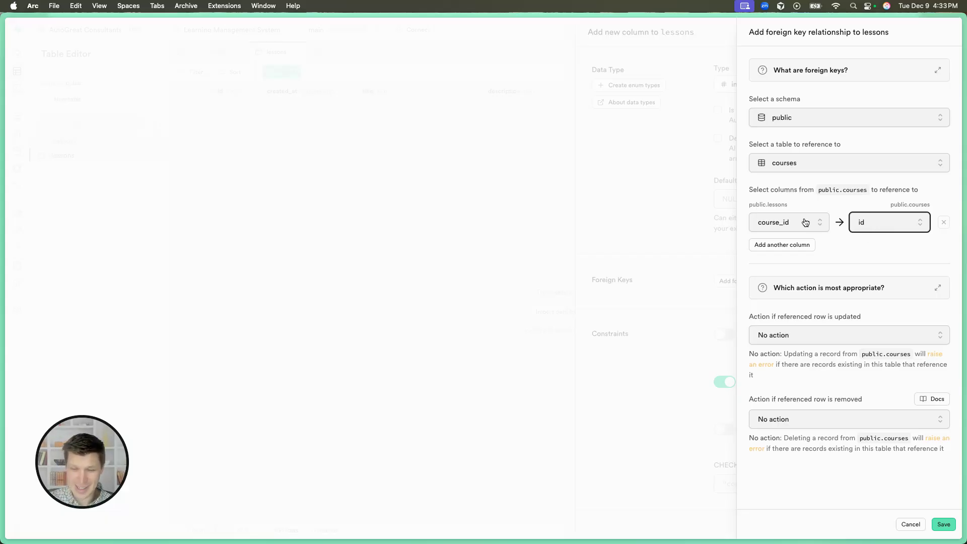
- Set the foreign key's actions for updated and removed referenced rows to Cascade, and save the relationship
left_click(806, 338)
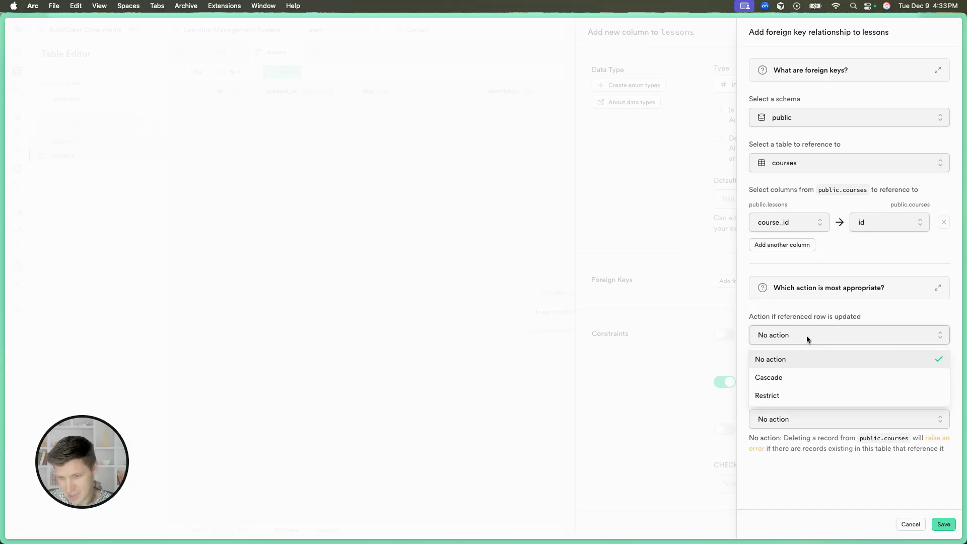
left_click(804, 383)
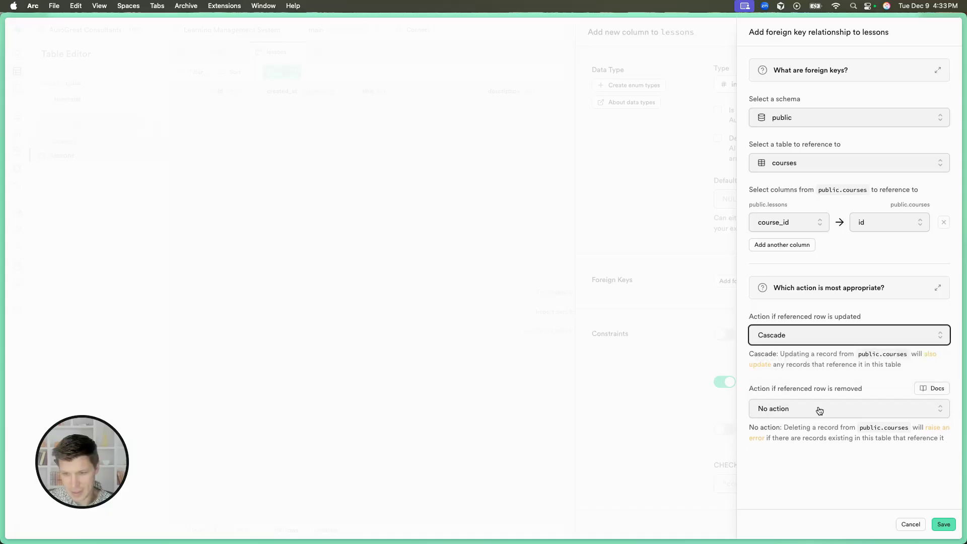
left_click(807, 410)
left_click(794, 450)
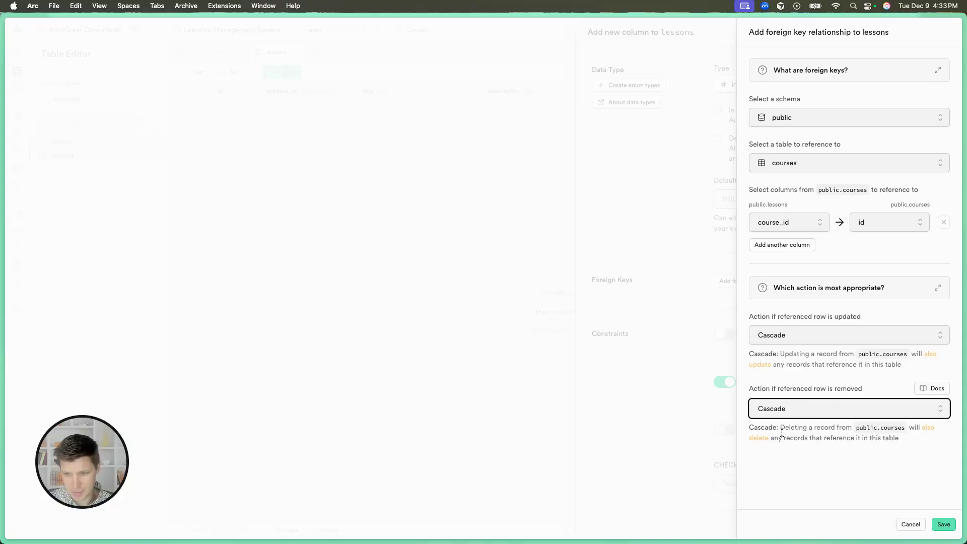
left_click_drag(774, 437, 859, 438)
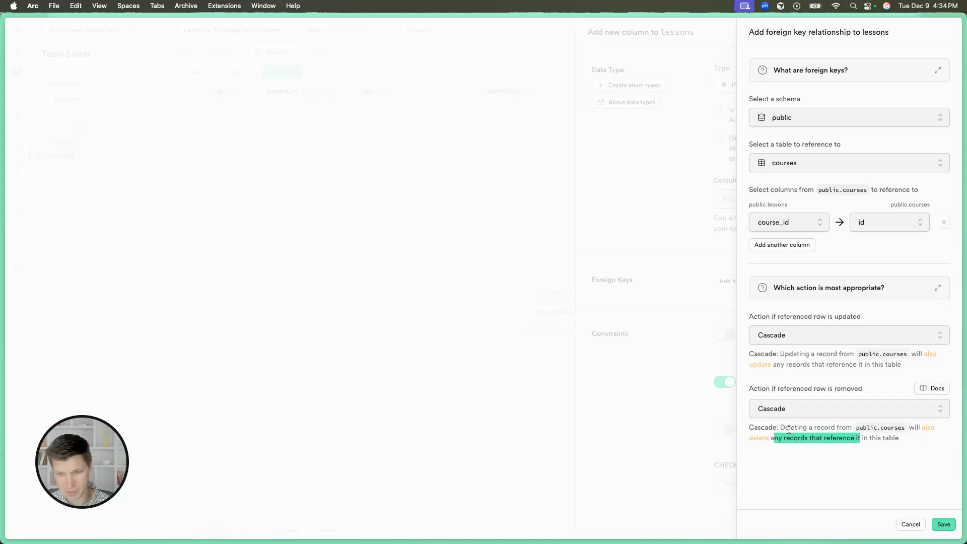
left_click(941, 524)
- Disallow null values for the course_id column and save it to the lessons table
scroll(851, 449, "down", 2)
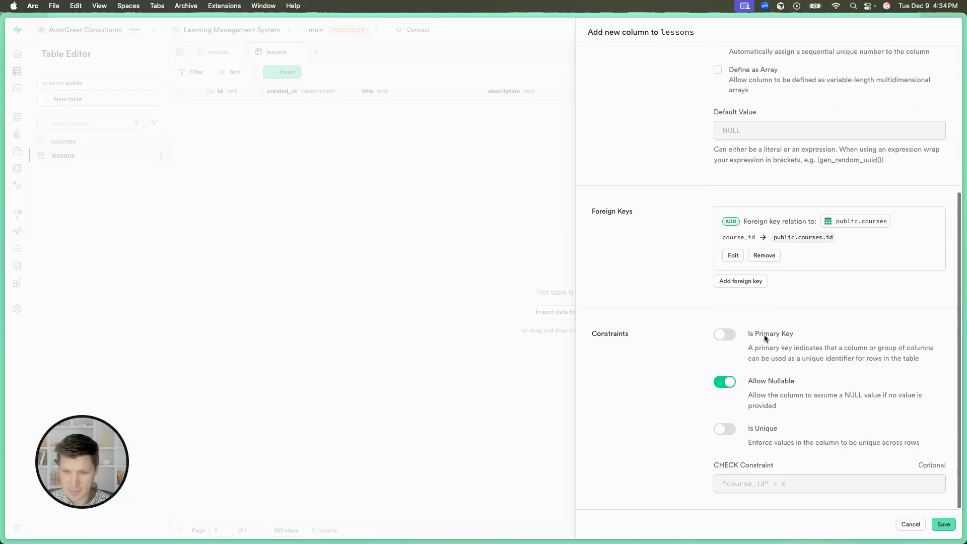
left_click(763, 334)
left_click(724, 335)
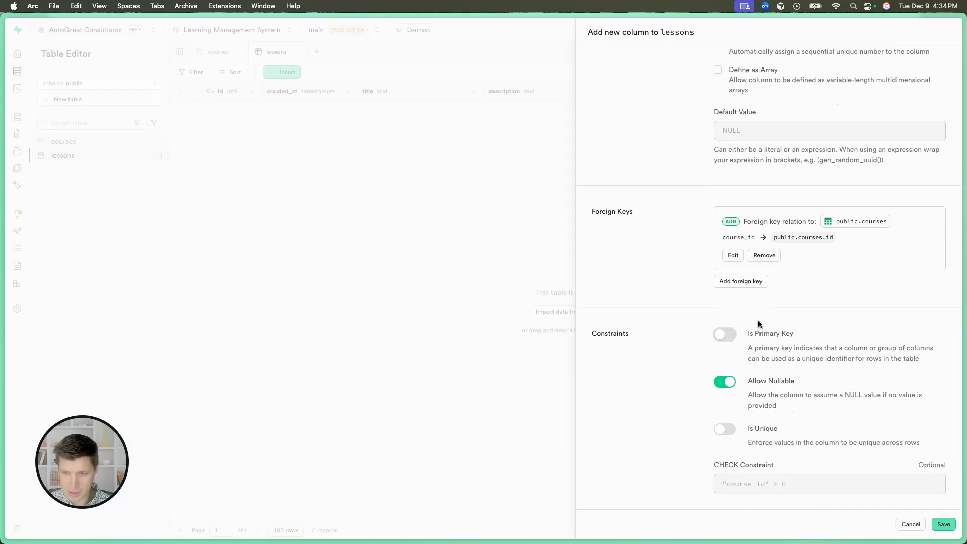
left_click(729, 384)
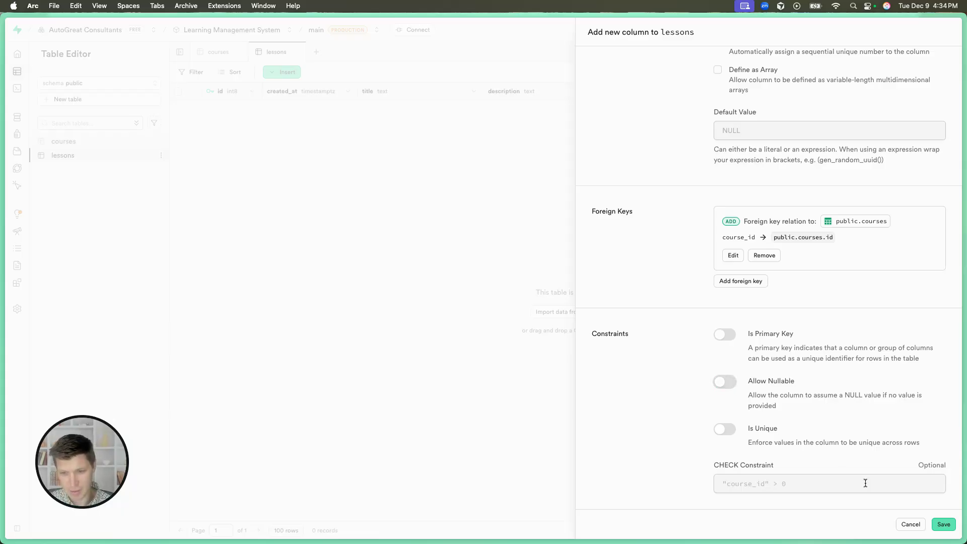
left_click(943, 524)
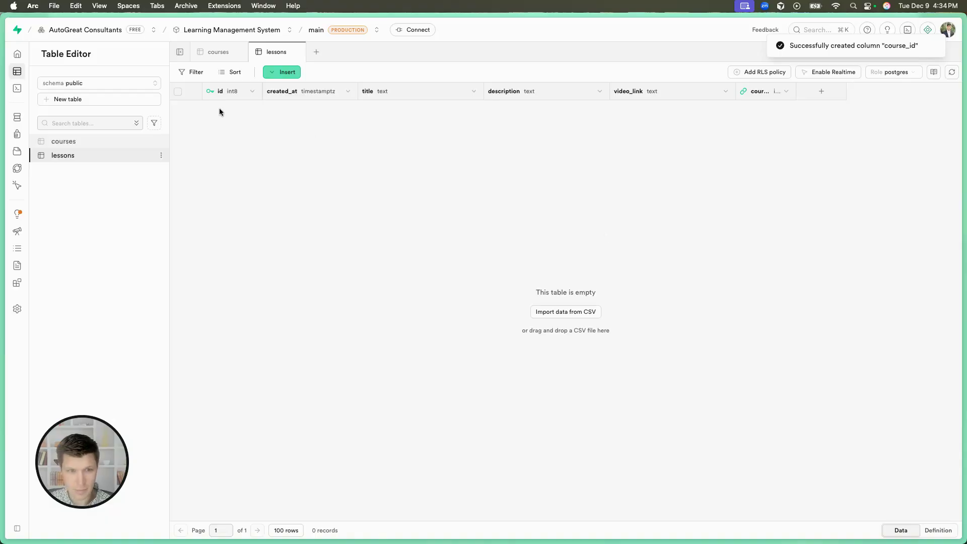
- Start a new row in the lessons table and enter the title "Foreign Keys in Supabase"
left_click(272, 77)
left_click(300, 89)
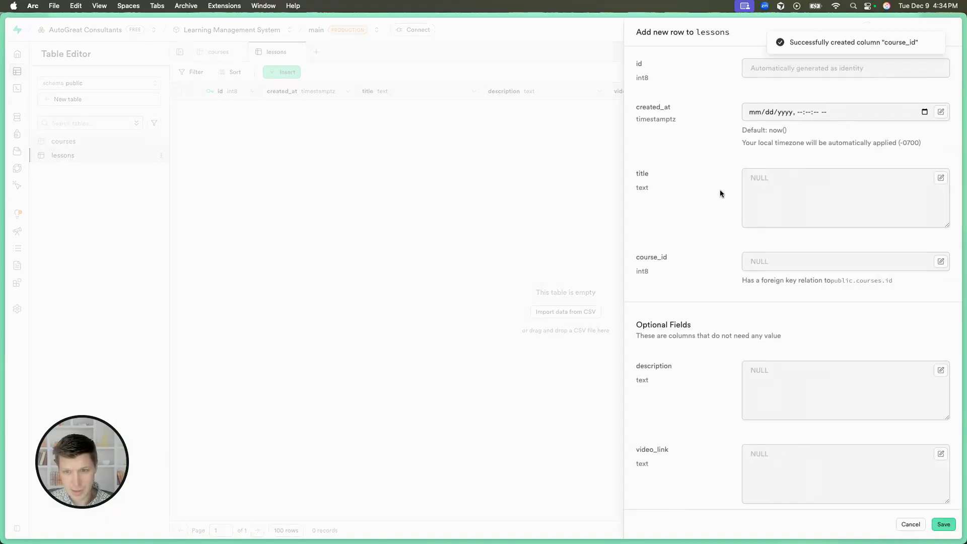
left_click(767, 182)
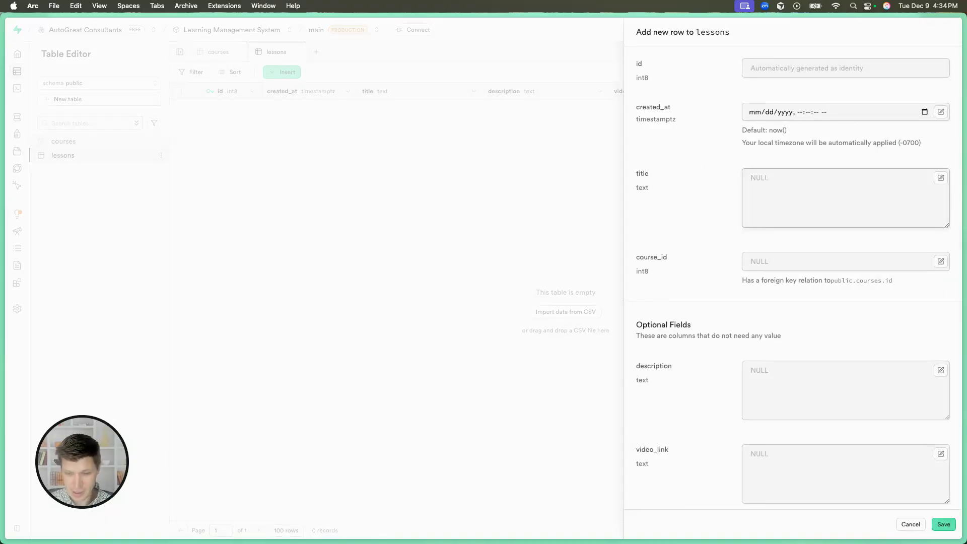
type("Learning Foreignh")
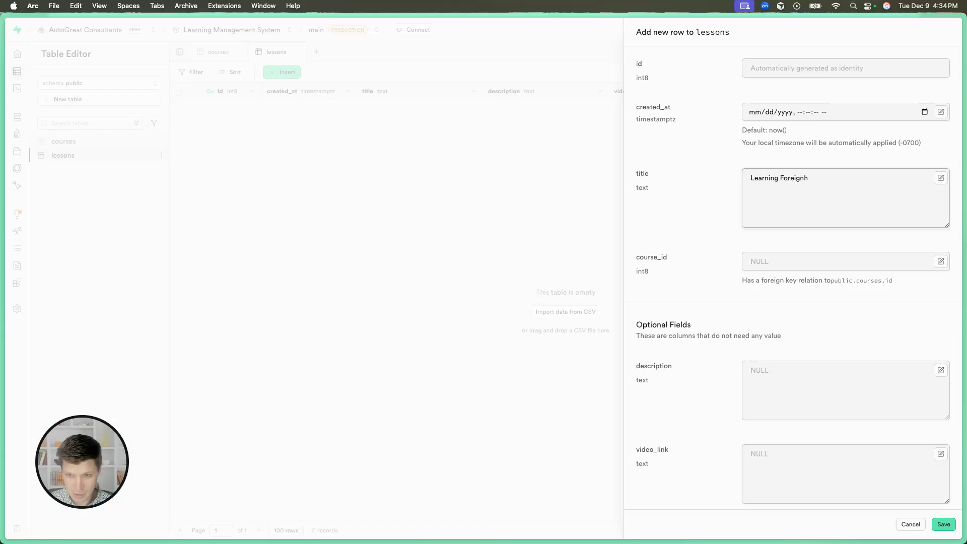
key("super+a")
type("Foreign K")
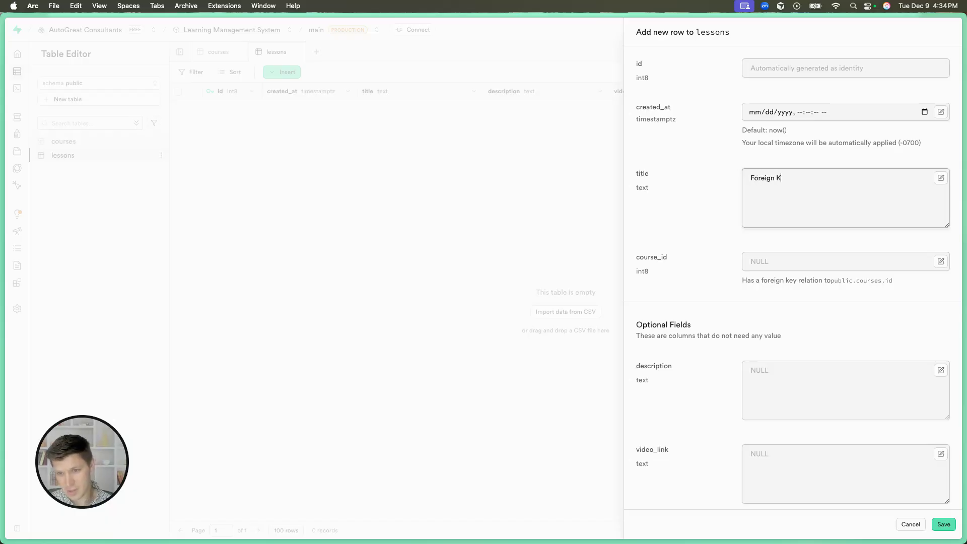
type("eys in SUpab")
key("BackSpace")
key("BackSpace")
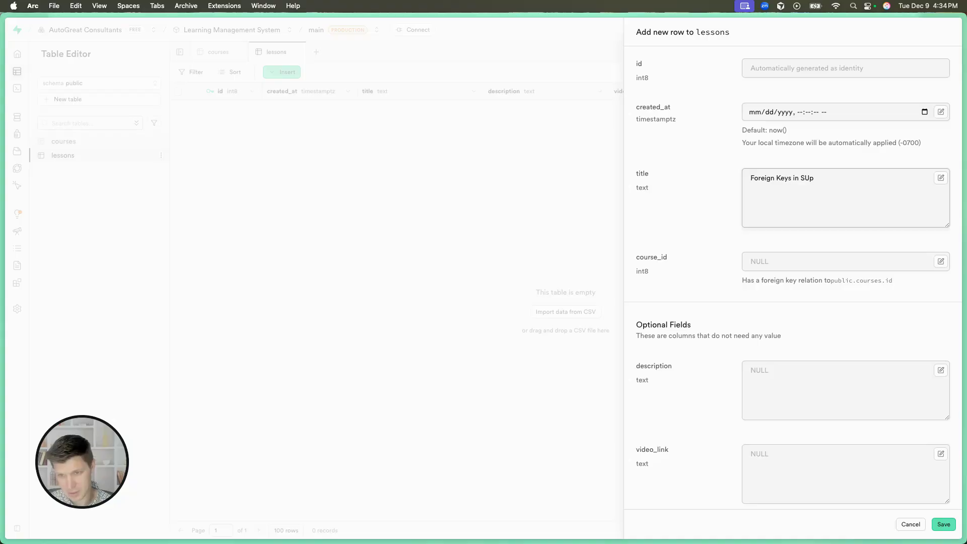
key("BackSpace")
key("BackSpace")
type("upabase")
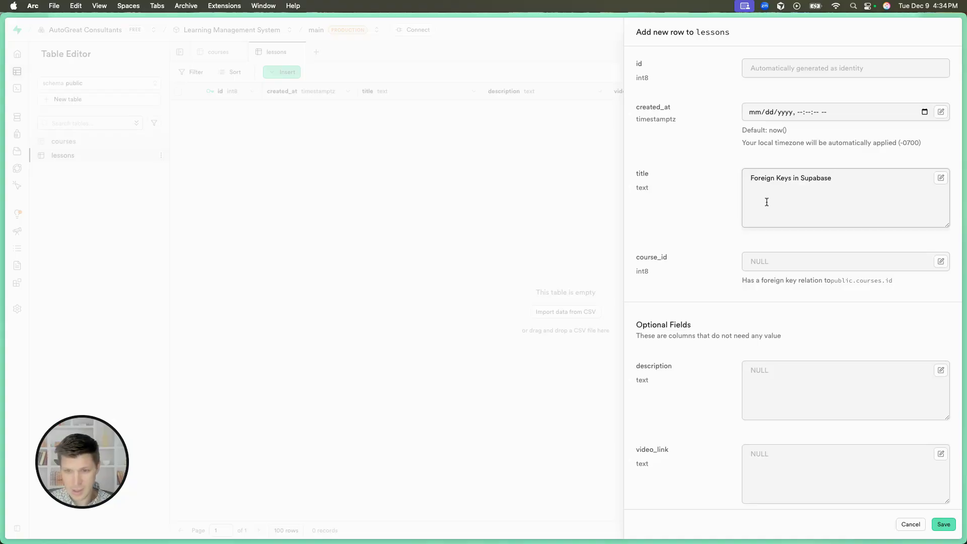
- Reference the "Databases with Supabase" course record as the lesson's course_id and save the row
scroll(793, 304, "down", 1)
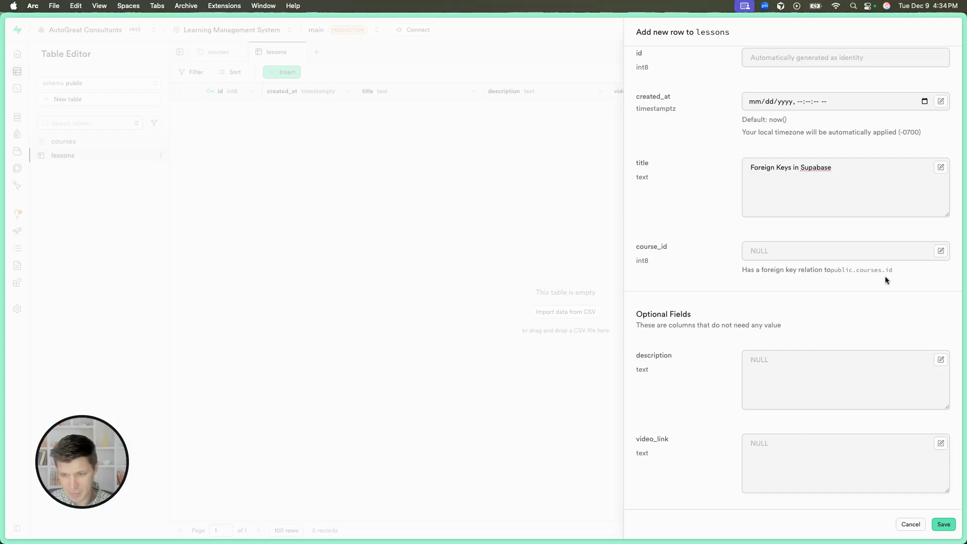
scroll(814, 327, "up", 1)
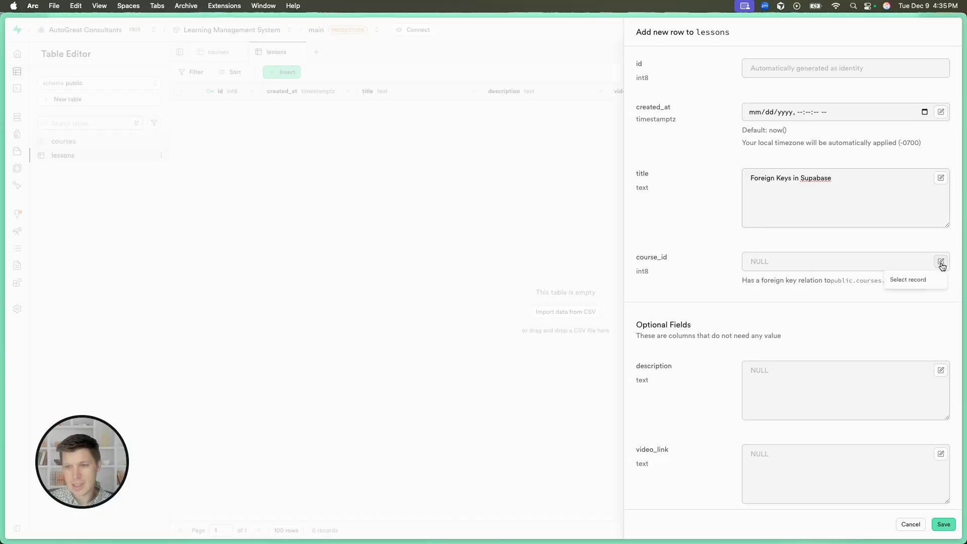
left_click(916, 279)
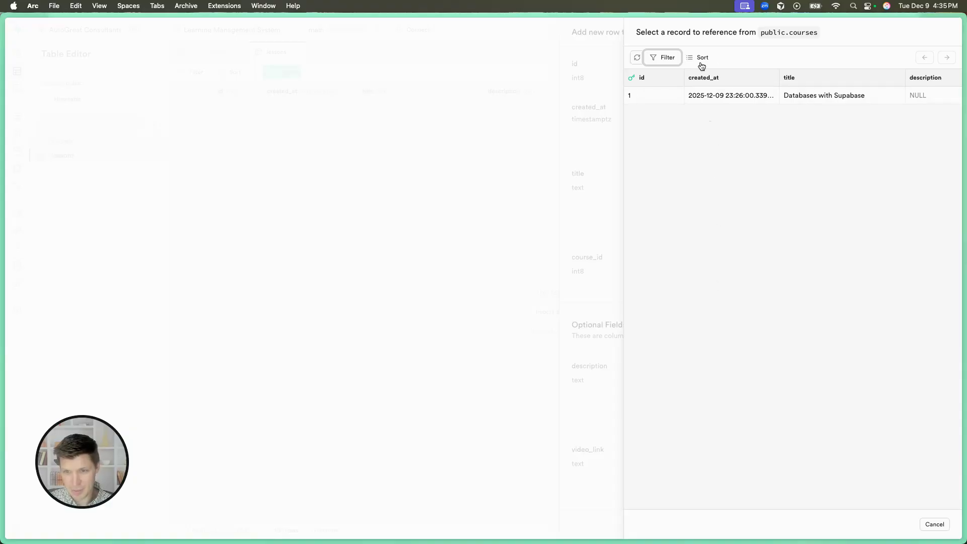
left_click(655, 97)
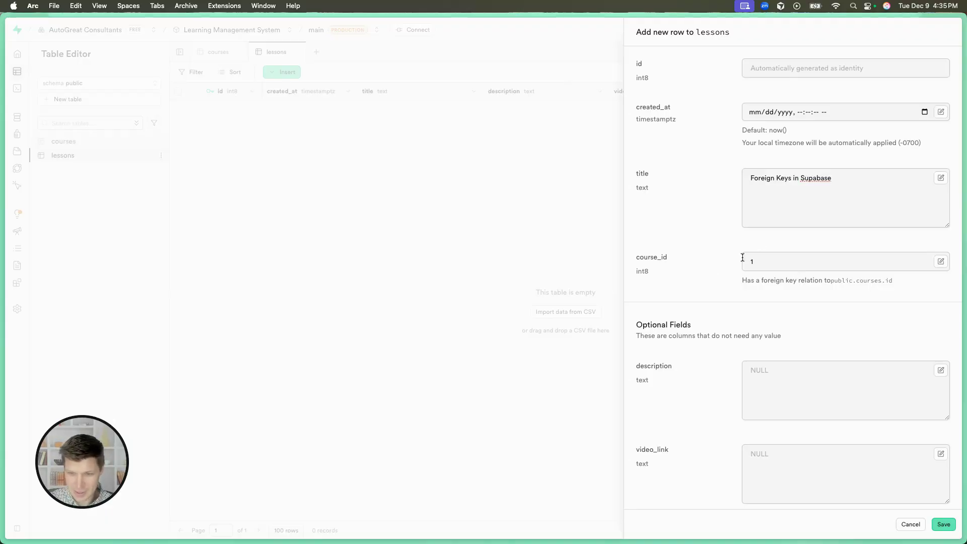
scroll(748, 274, "down", 1)
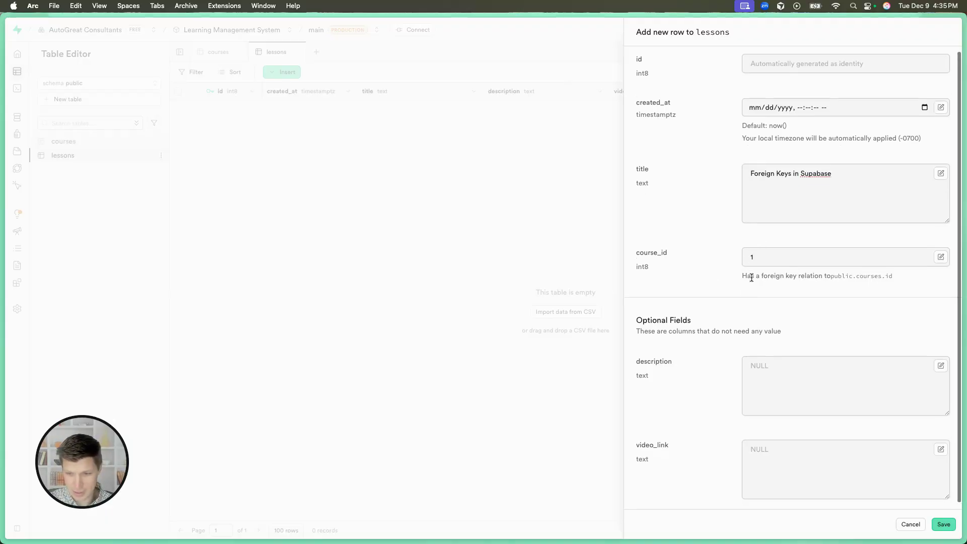
left_click(942, 524)
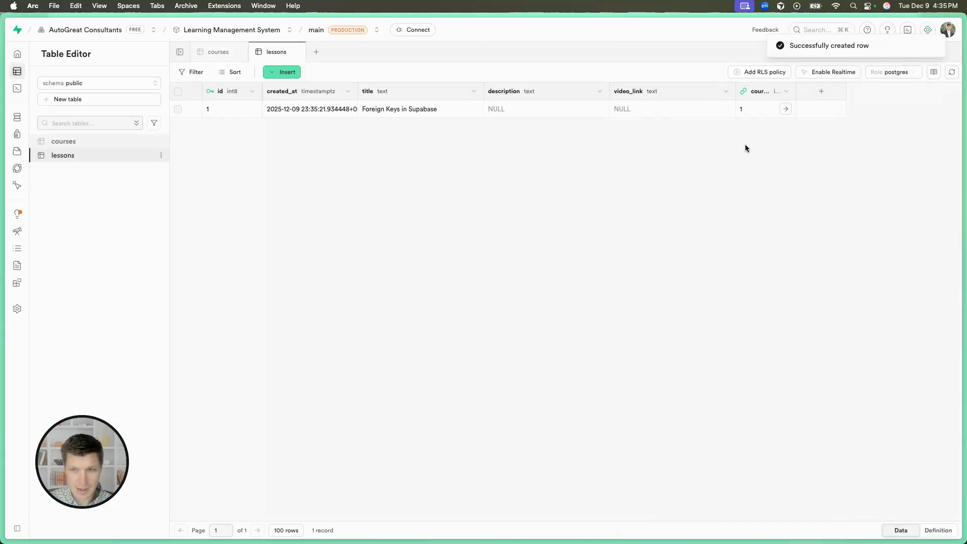
- View the course record referenced by the new lesson's course_id, including its title
left_click(785, 109)
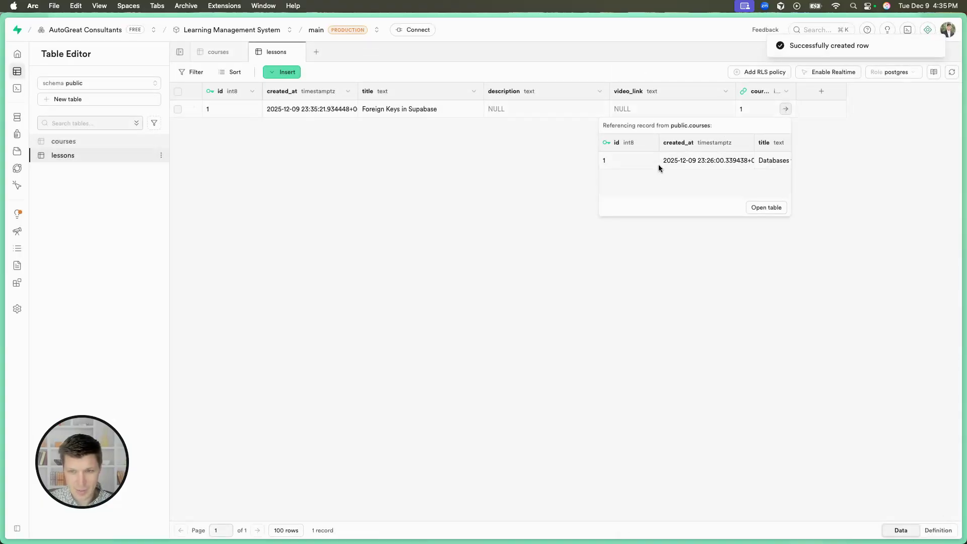
scroll(720, 159, "right", 3)
scroll(719, 159, "right", 2)
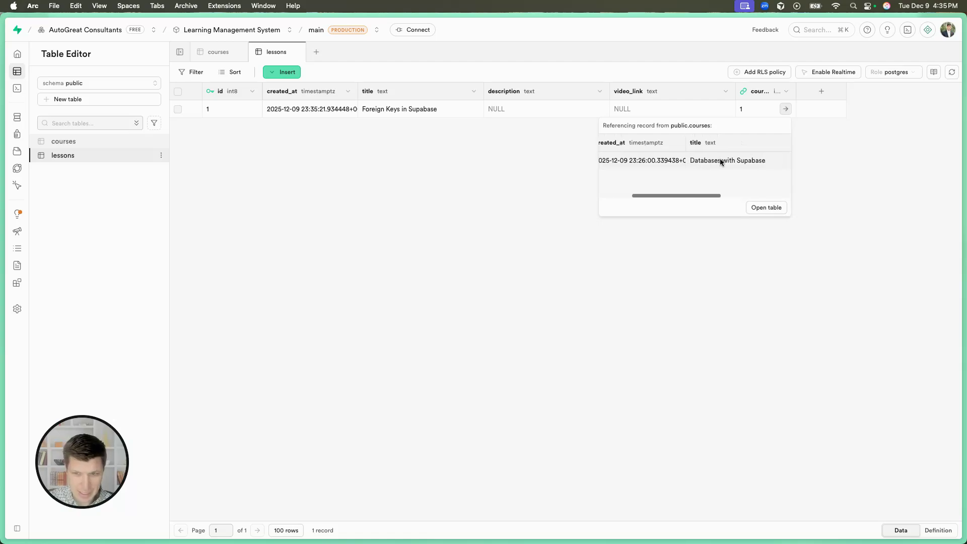